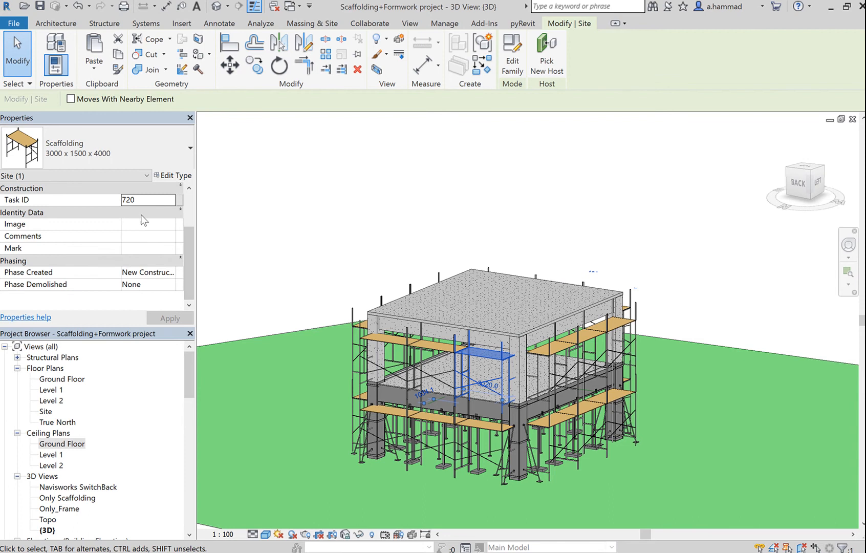
Deselect the scaffolding, check the available Navisworks 2018 external tools, and return to the Revit model from Navisworks
click(451, 236)
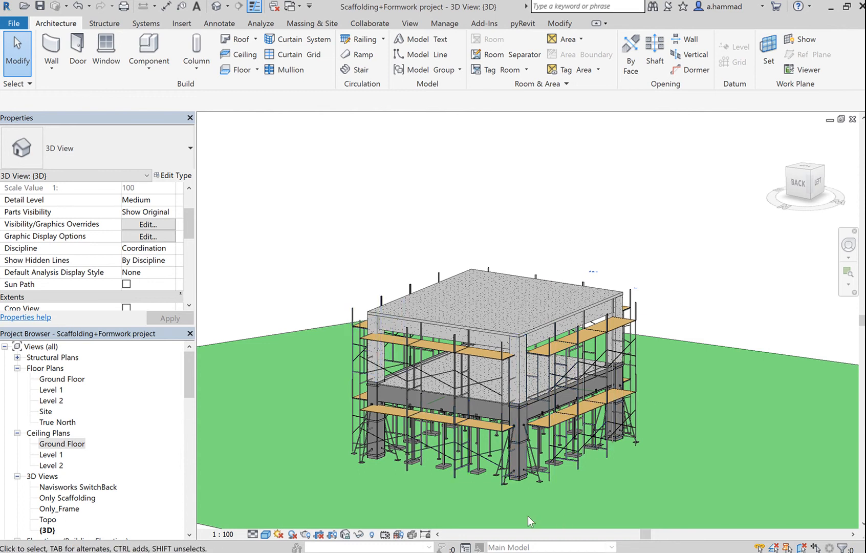
key(alt+Tab)
click(484, 24)
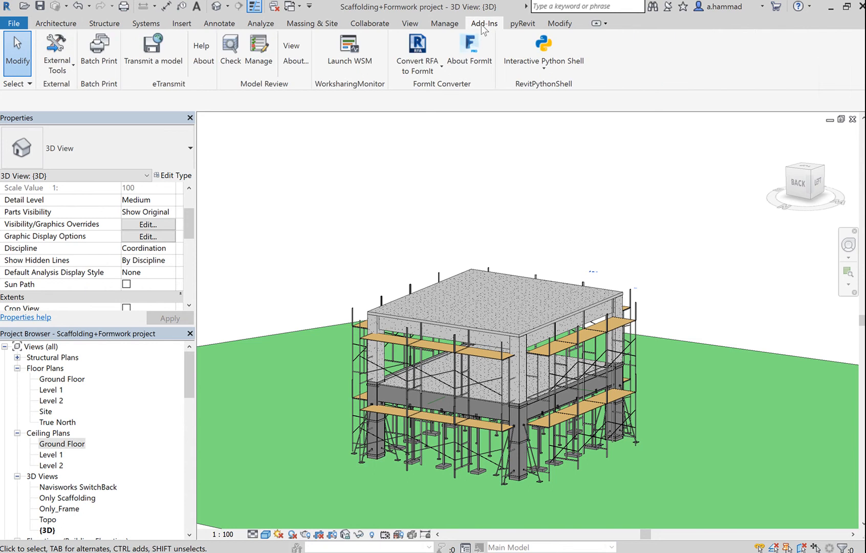
click(63, 73)
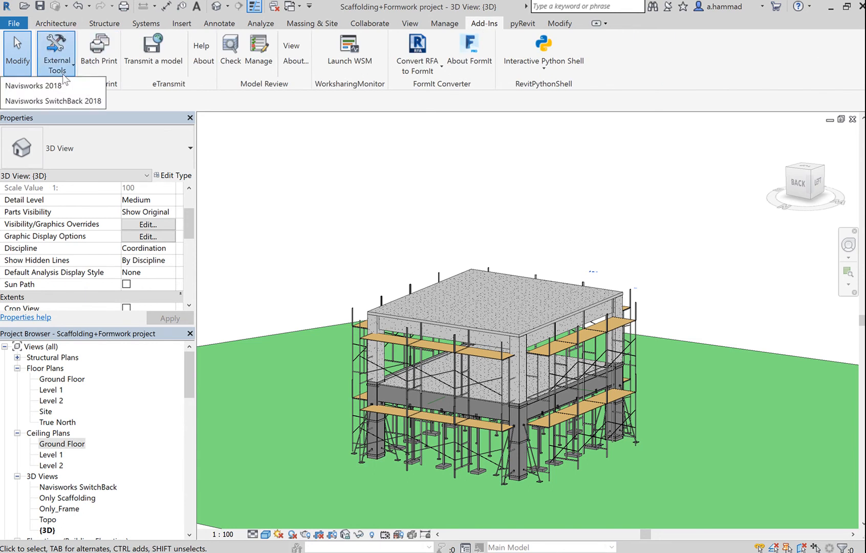
click(50, 101)
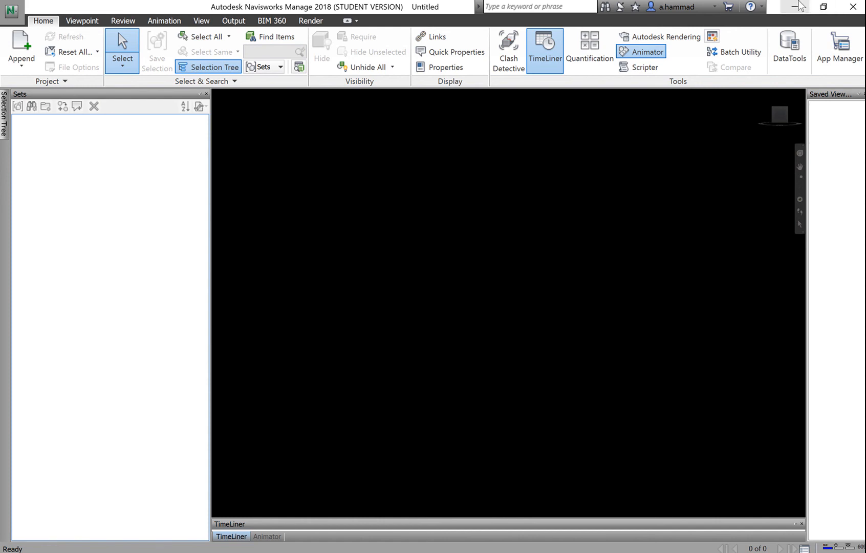
click(795, 7)
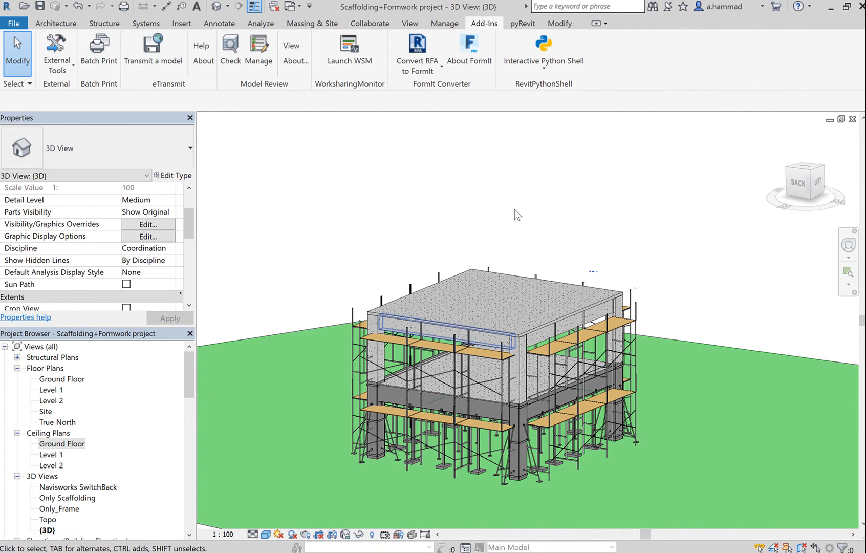
Open the green topography surface for editing to view its points, and finish the surface edit
scroll(515, 194, down, 3)
middle_drag(584, 231, 686, 267)
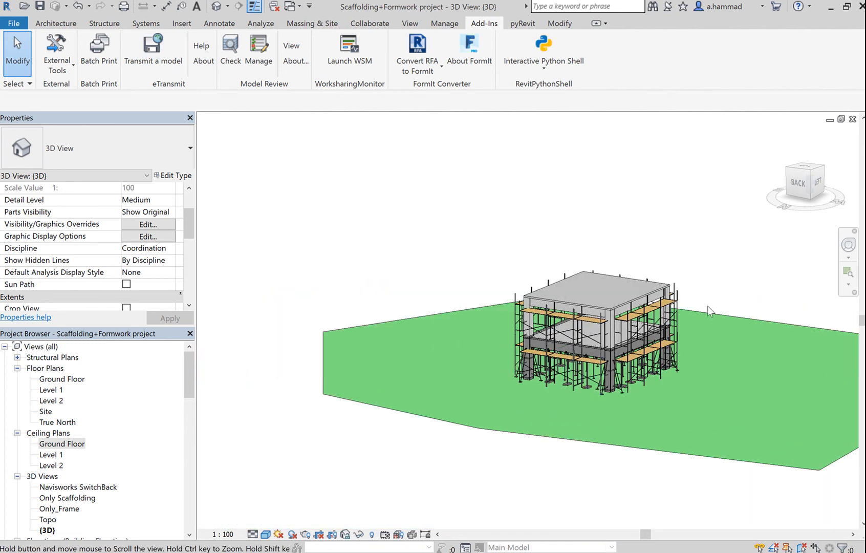
click(408, 345)
middle_drag(799, 253, 783, 232)
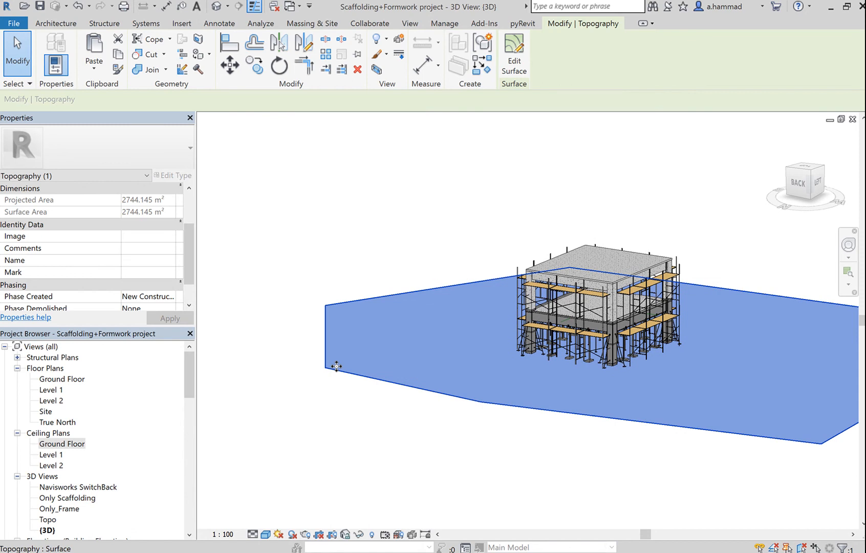
double_click(383, 368)
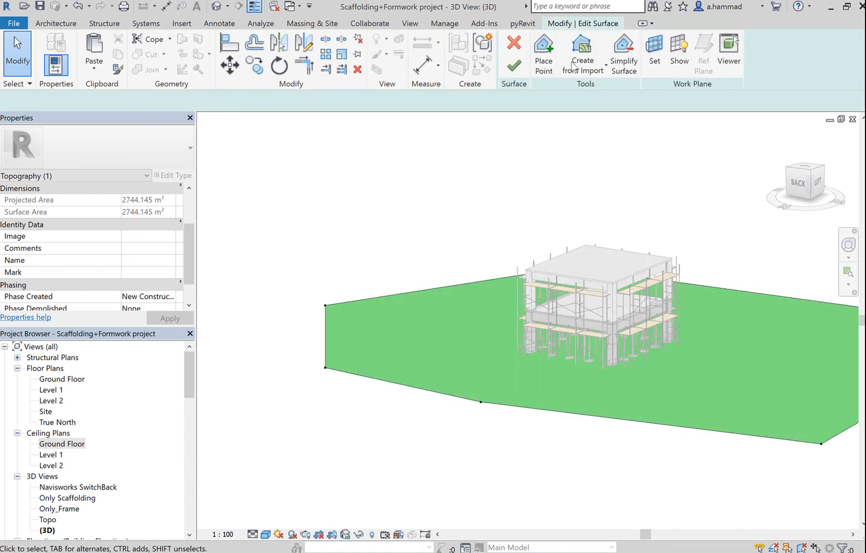
click(515, 67)
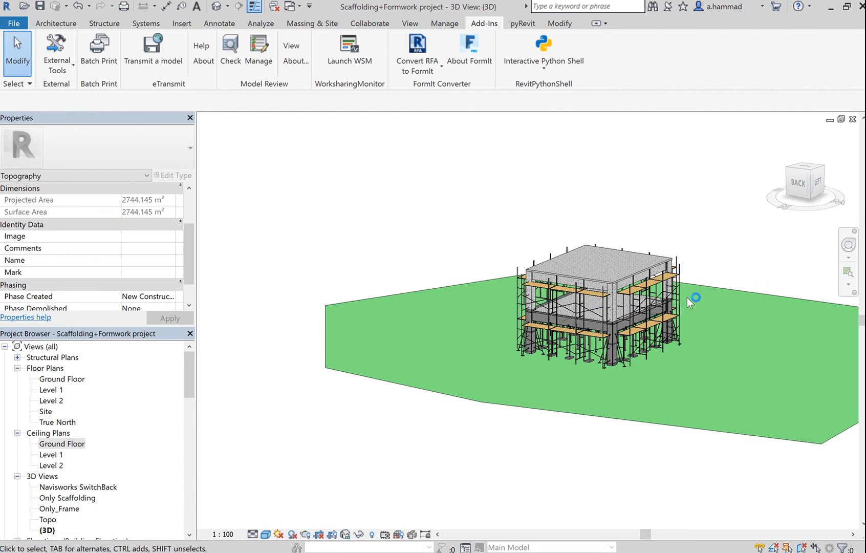
key(Escape)
Start an NWC export of the 3D view and choose the Simulation Video 4D BIM folder as its destination
scroll(683, 251, up, 1)
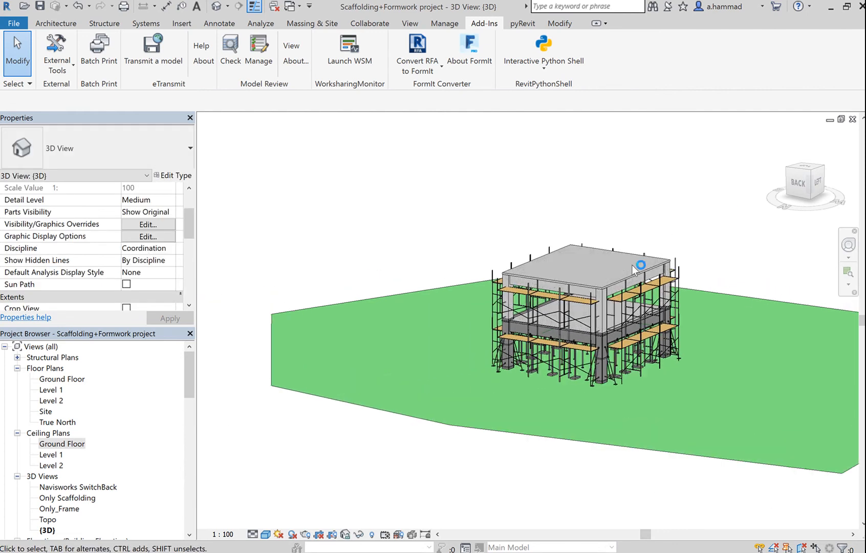
middle_drag(704, 256, 661, 271)
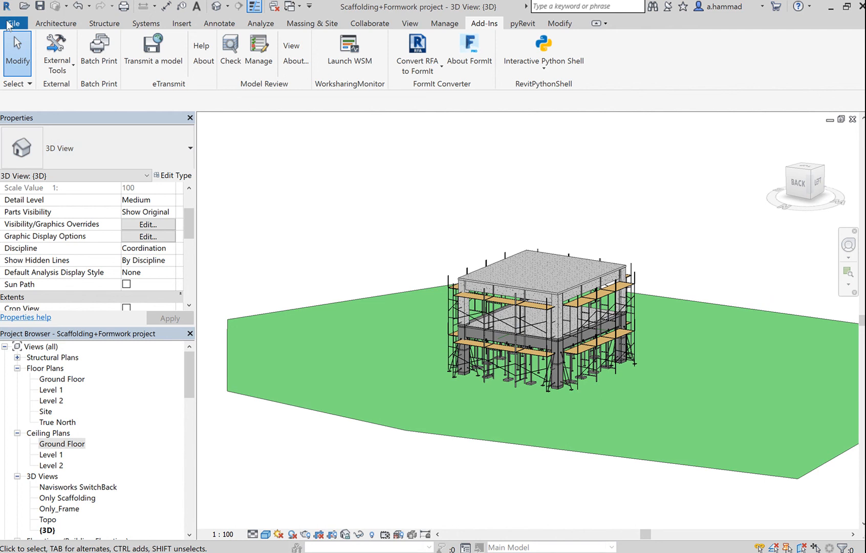
click(14, 23)
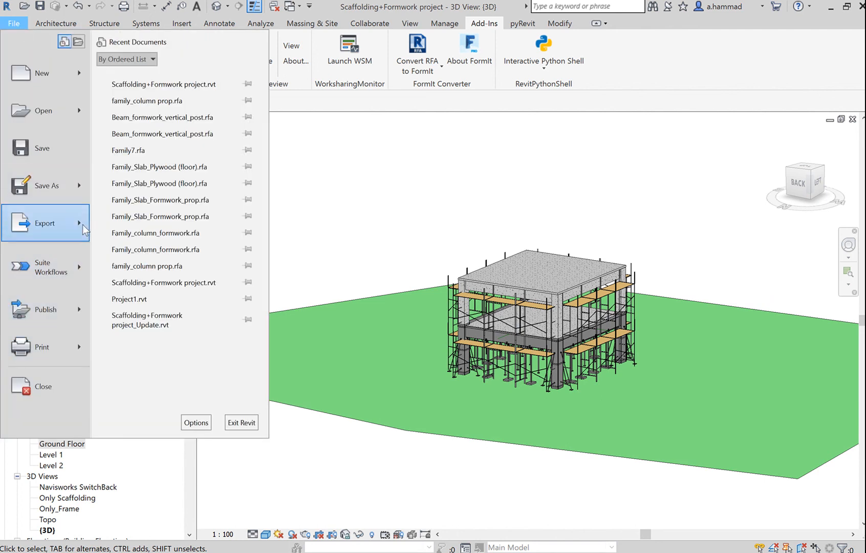
mouse_move(82, 223)
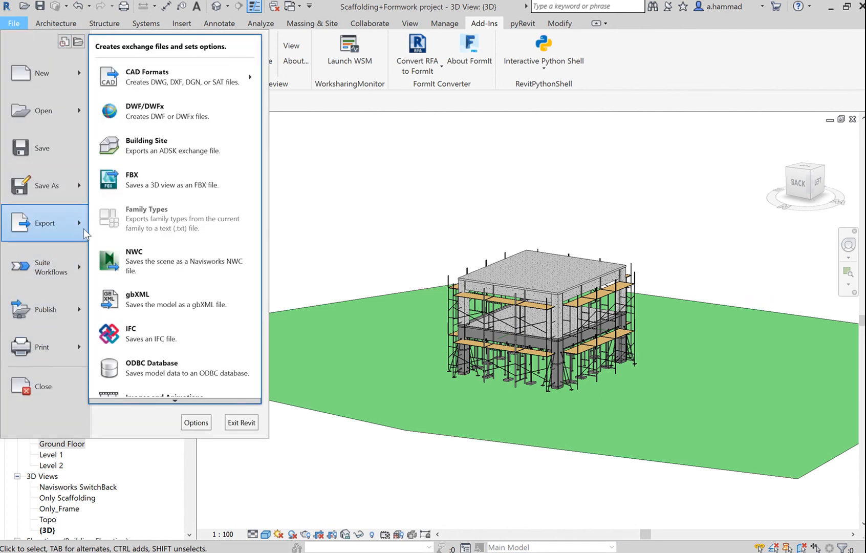
click(167, 255)
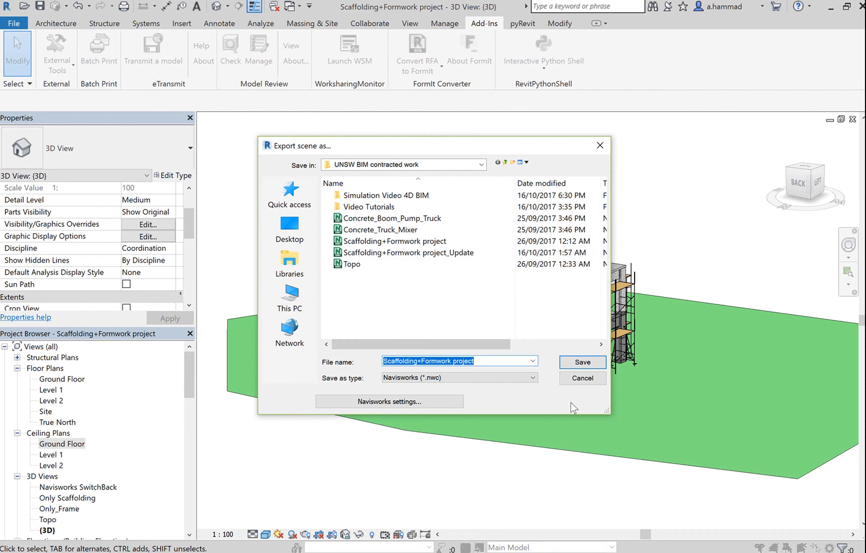
double_click(379, 195)
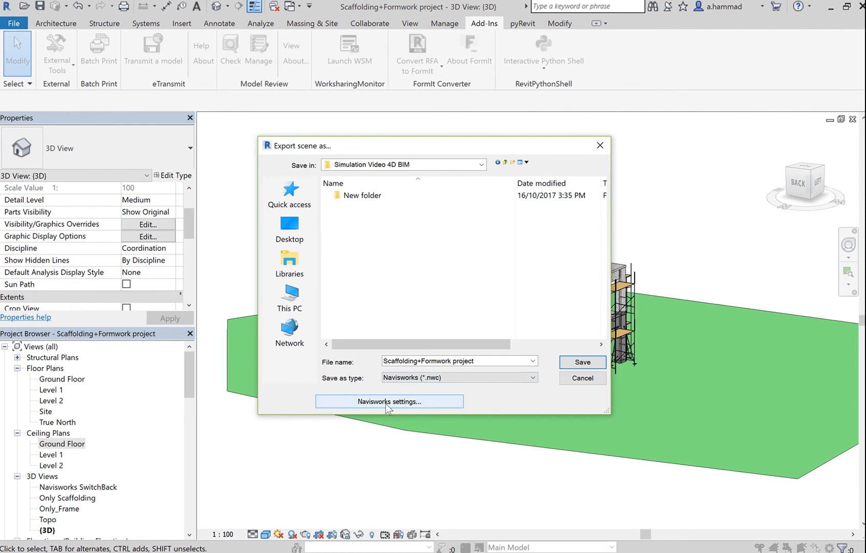
Enable Convert linked files in the Revit file reader options of the Navisworks export settings
click(369, 401)
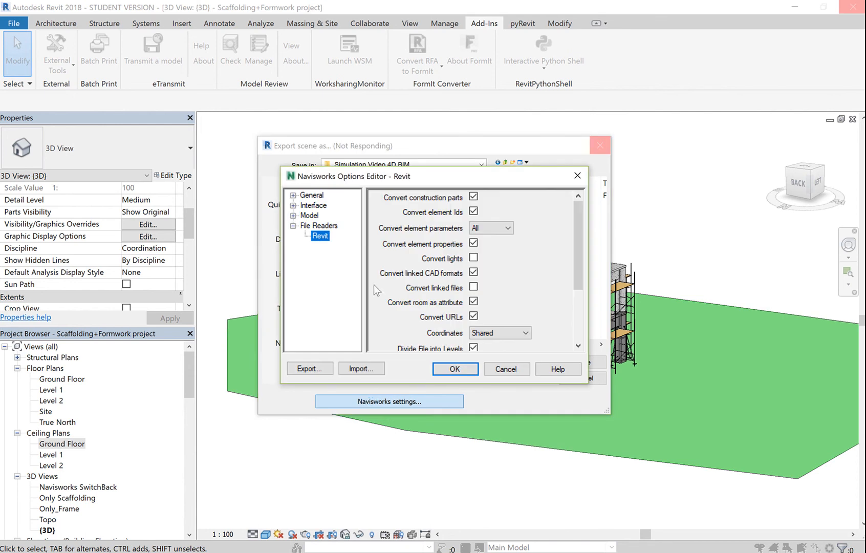
click(472, 196)
click(474, 287)
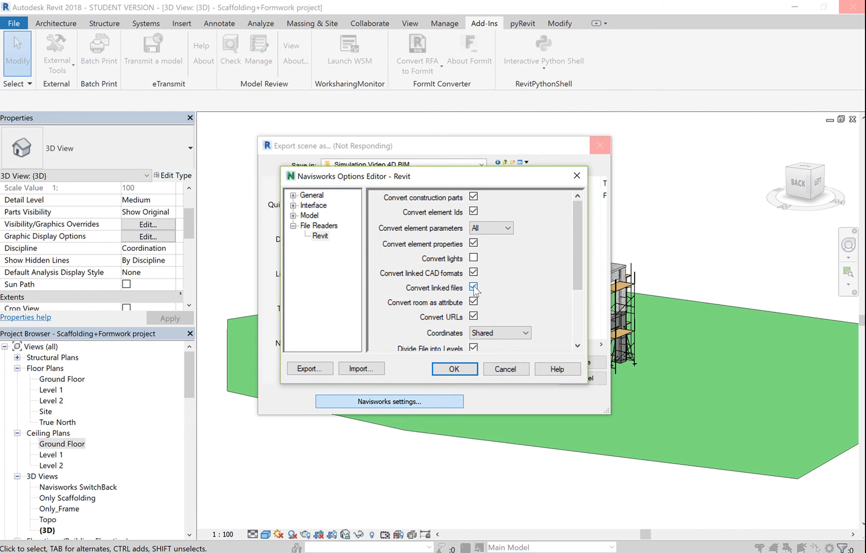
drag(574, 263, 581, 326)
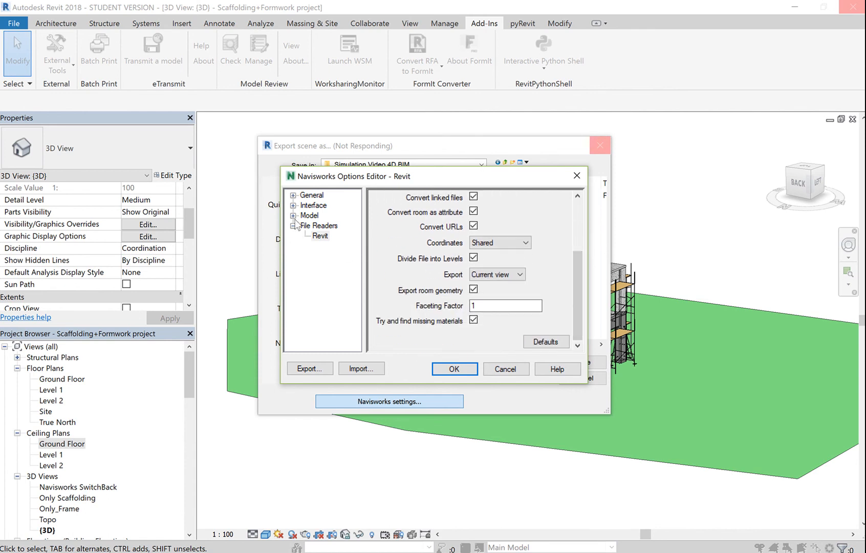
Review the Performance, NWD and NWC model options in the Navisworks export settings
click(293, 215)
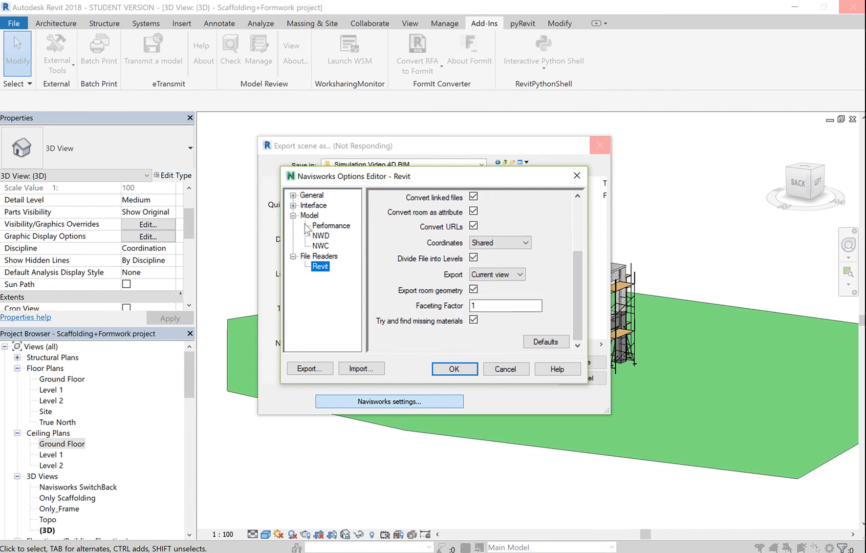
click(336, 228)
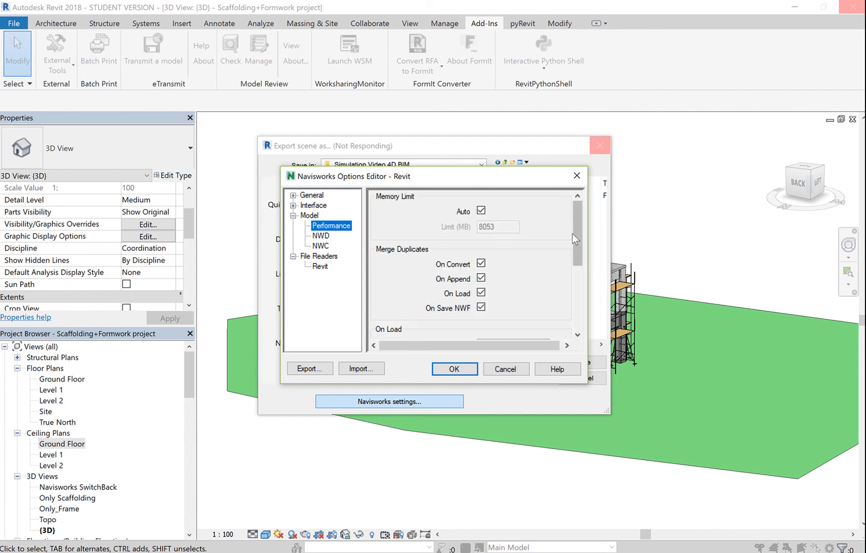
scroll(572, 234, down, 2)
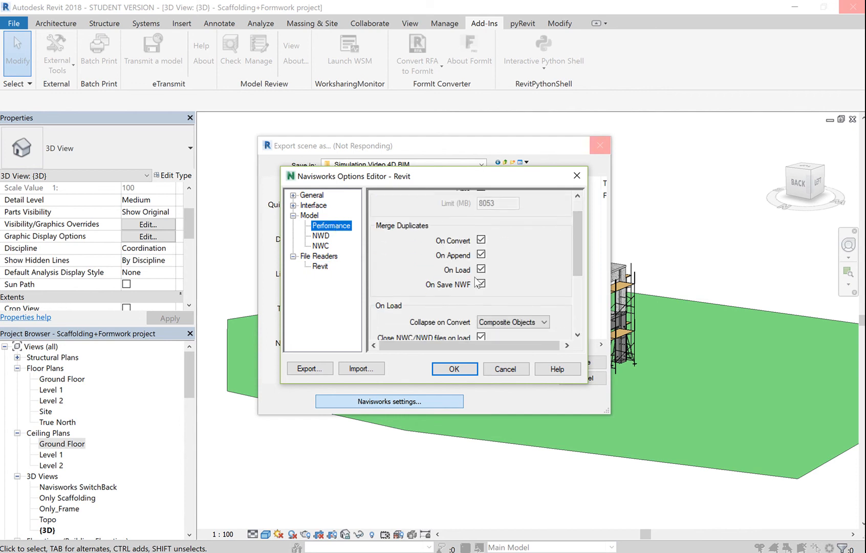
drag(579, 252, 575, 291)
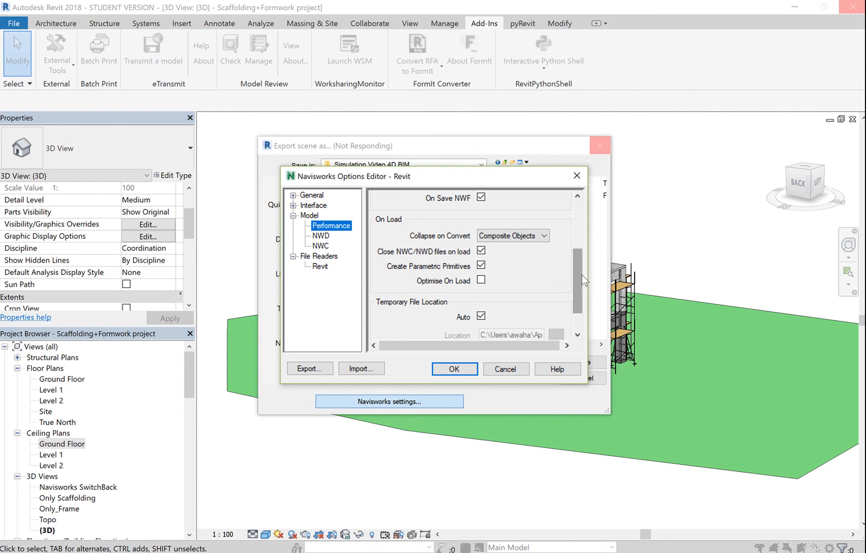
drag(583, 281, 584, 297)
click(322, 235)
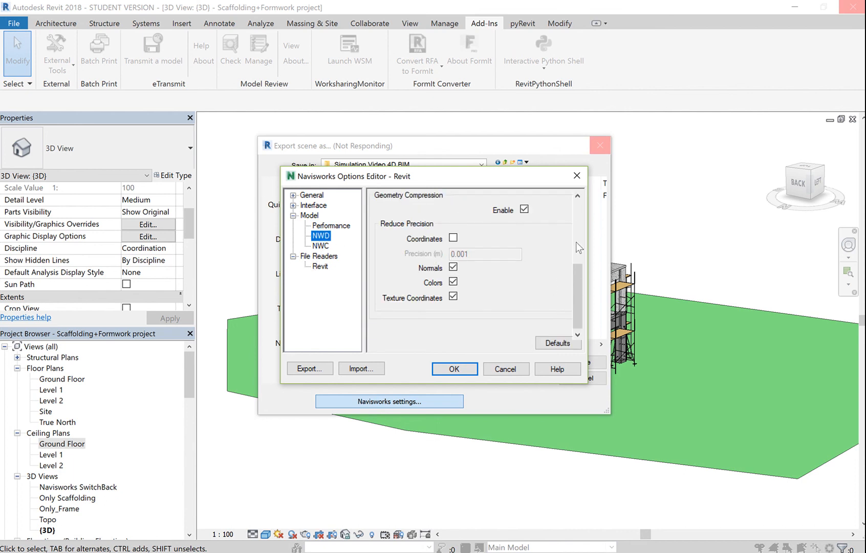
click(319, 247)
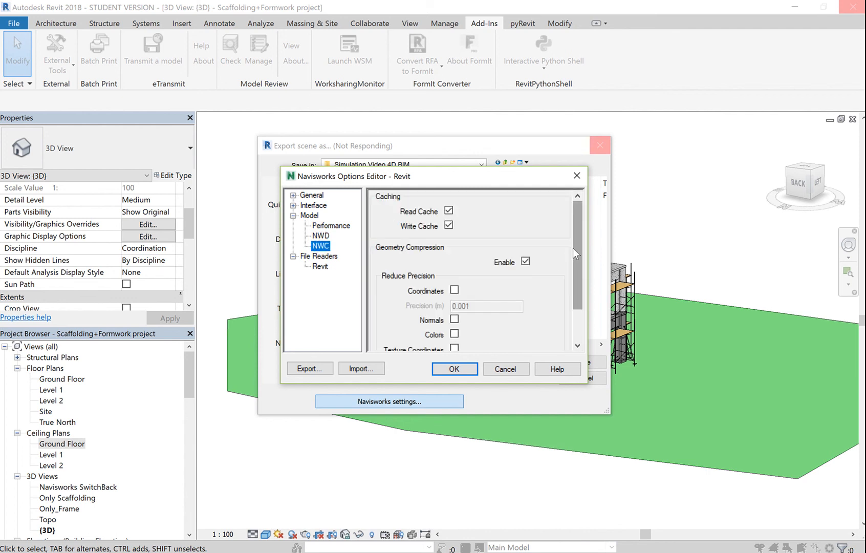
scroll(577, 281, down, 2)
scroll(576, 257, up, 2)
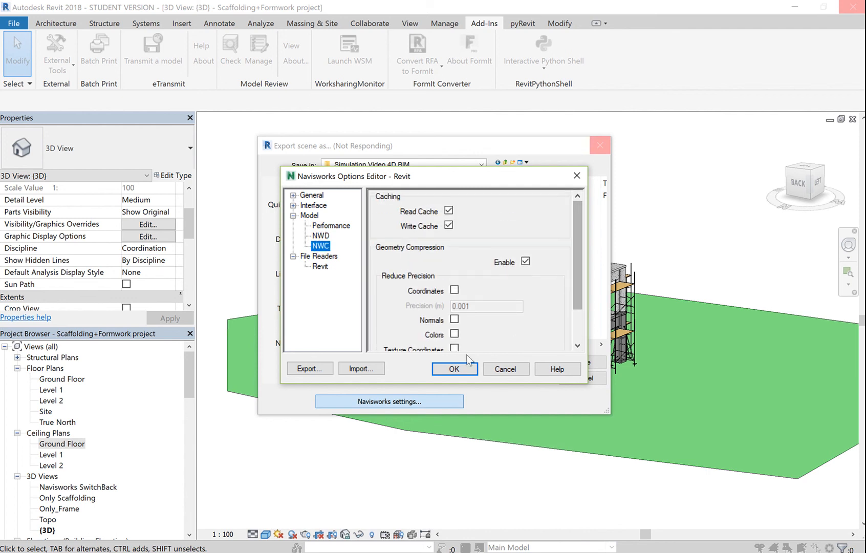
Accept the Navisworks settings and save the export as Scaffolding+Formwork project in NWC format
click(454, 368)
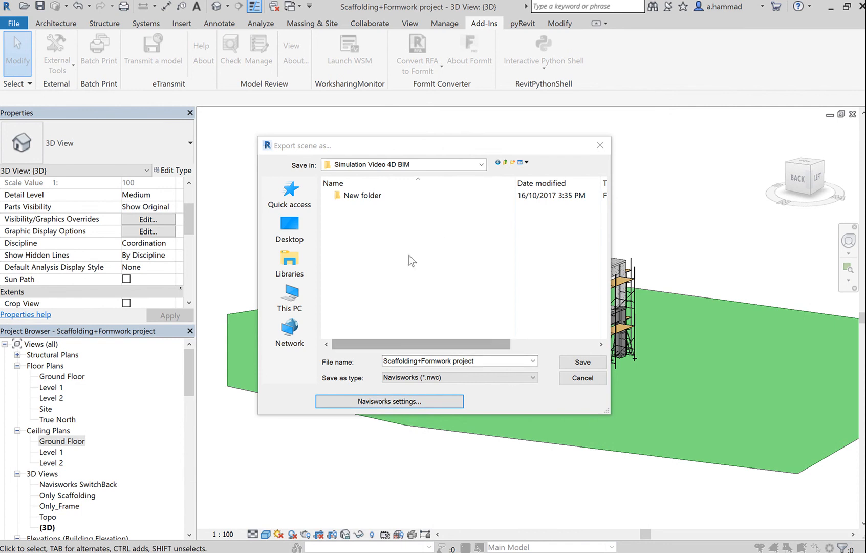
click(582, 363)
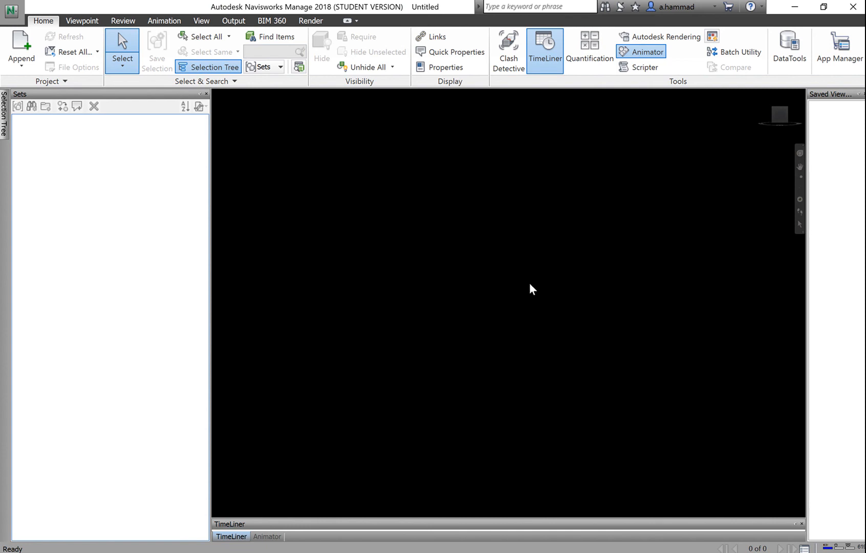
In Navisworks Manage, append the NWC file Scaffolding+Formwork project from the Simulation Video 4D BIM folder
click(29, 67)
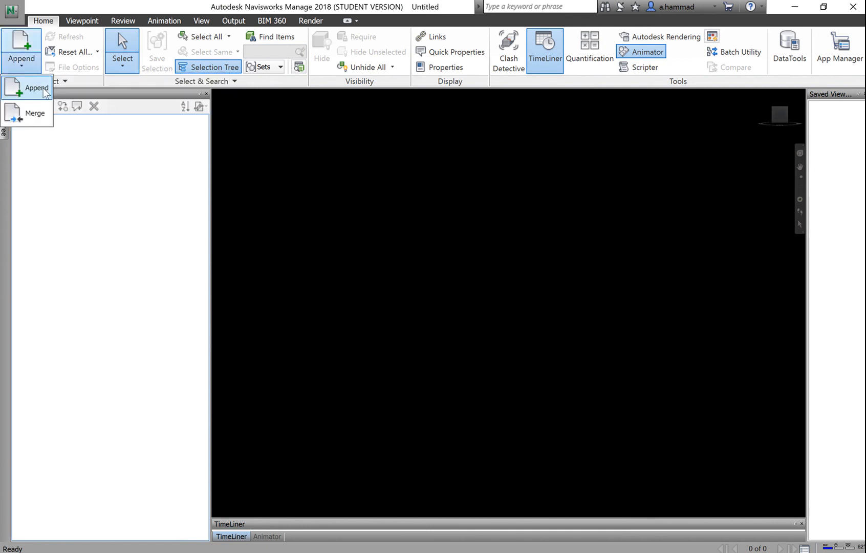
click(30, 88)
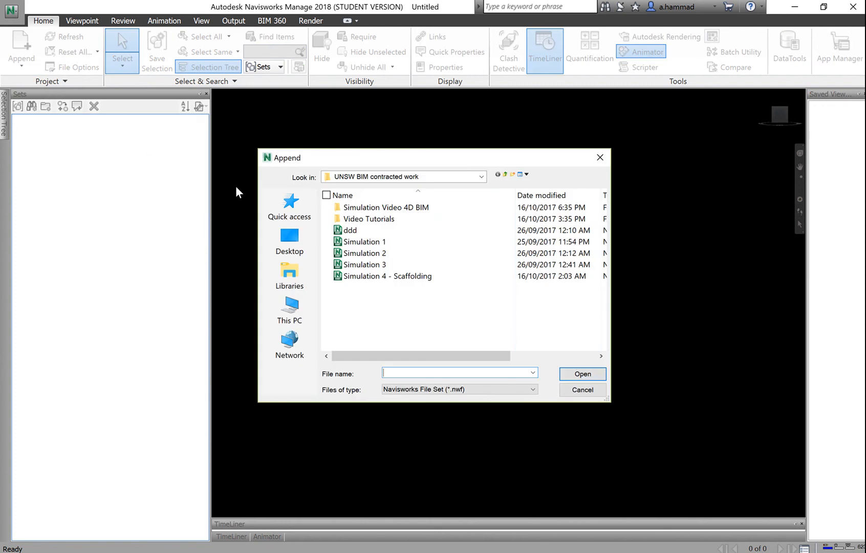
double_click(430, 205)
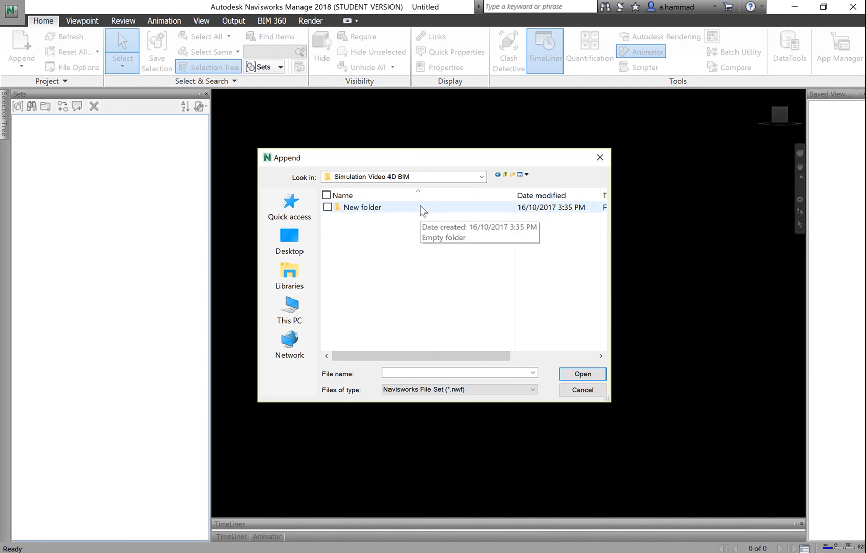
double_click(420, 206)
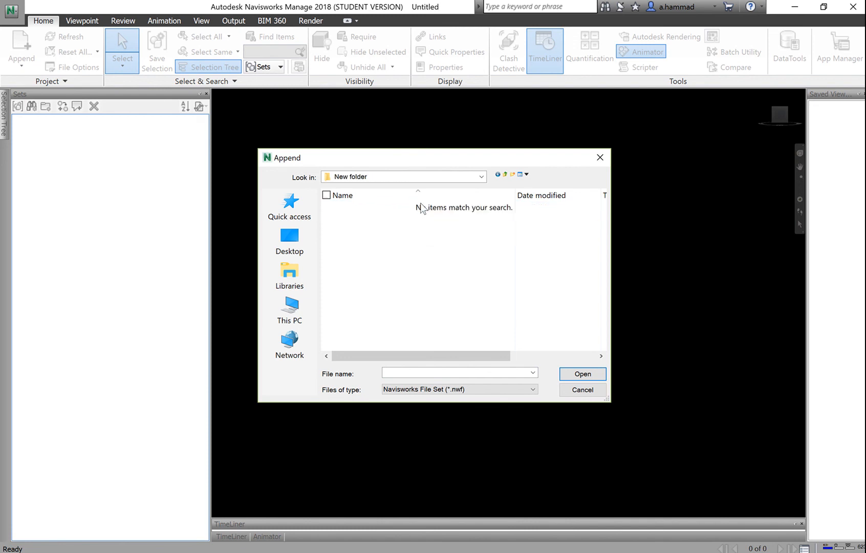
click(505, 175)
click(482, 388)
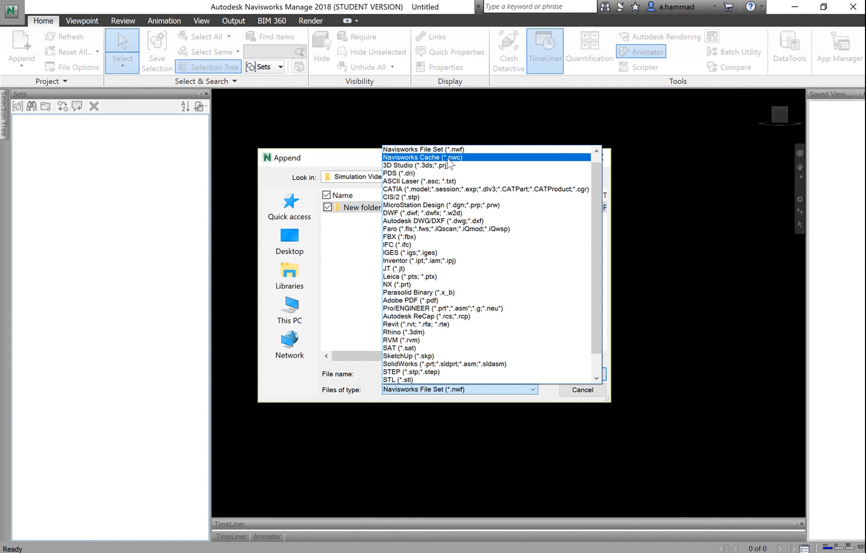
click(491, 169)
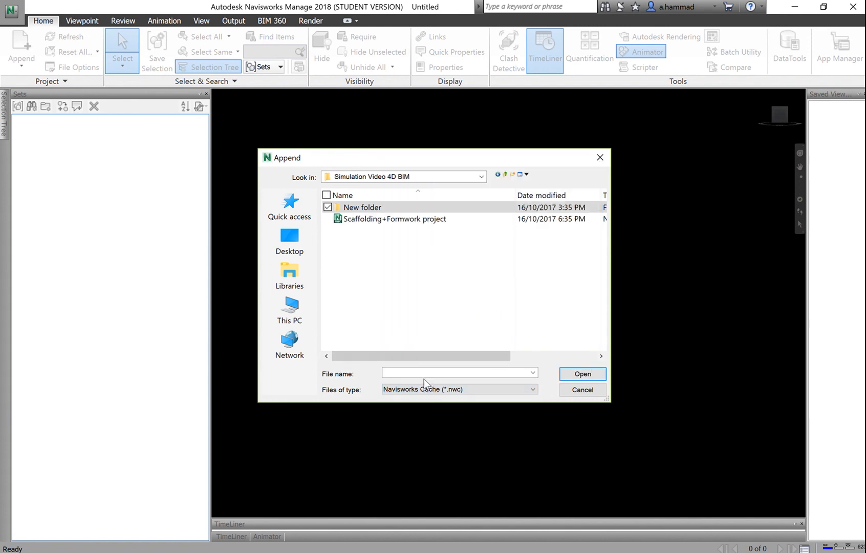
click(400, 219)
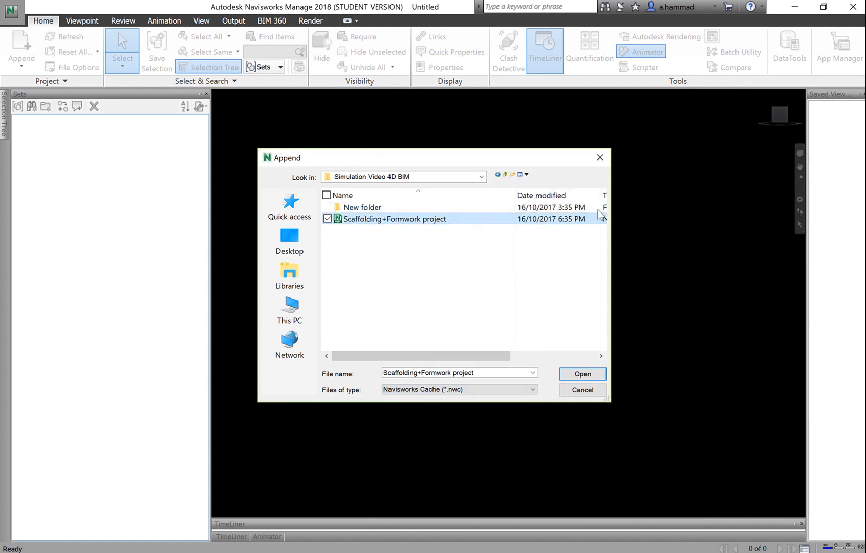
click(591, 376)
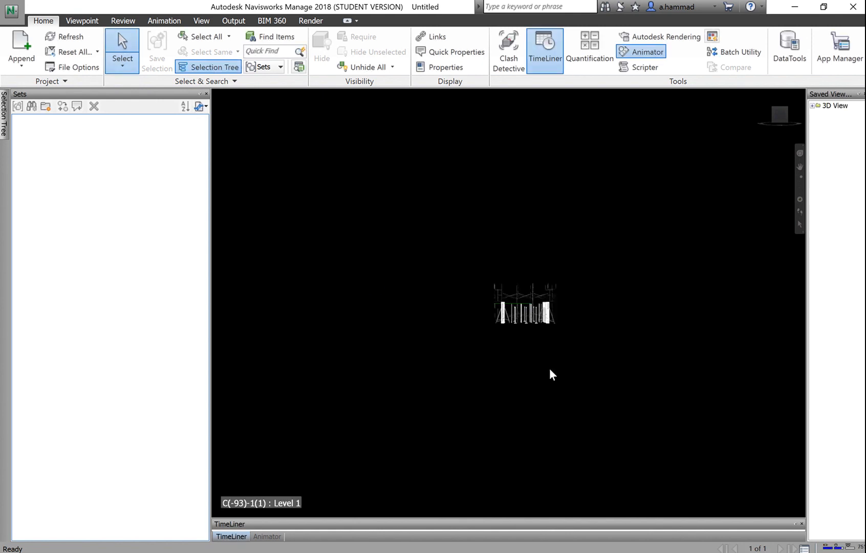
Examine the appended building, its scaffolding and formwork, and the surrounding terrain from several angles and up close
shift+middle_drag(623, 263, 545, 357)
scroll(545, 357, up, 2)
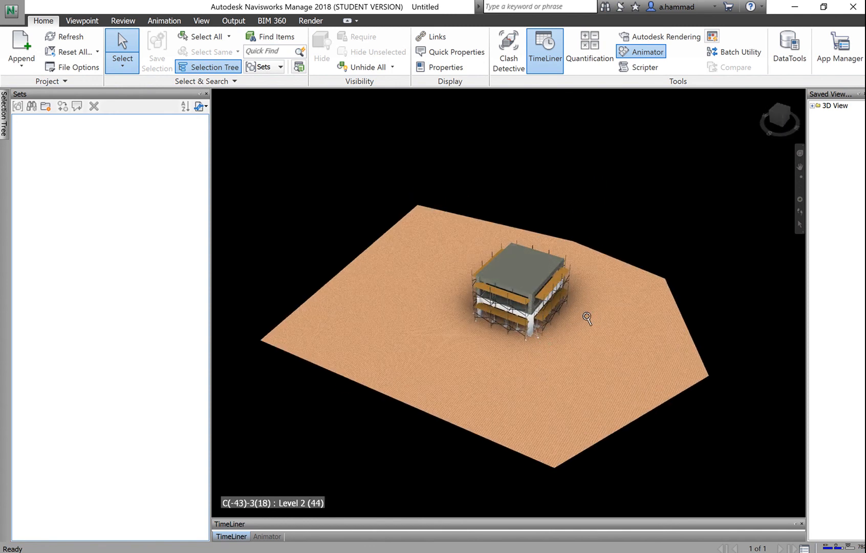
scroll(586, 317, up, 2)
shift+middle_drag(587, 317, 688, 256)
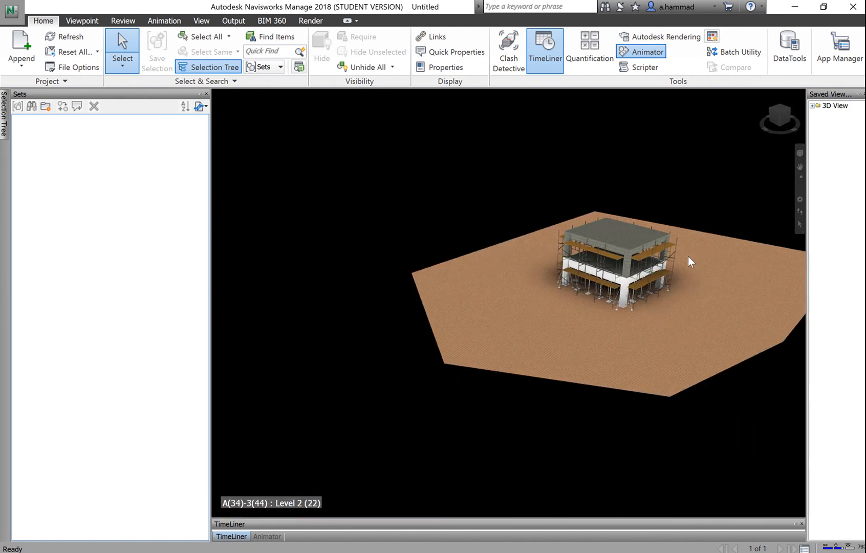
scroll(688, 256, up, 5)
scroll(655, 329, up, 2)
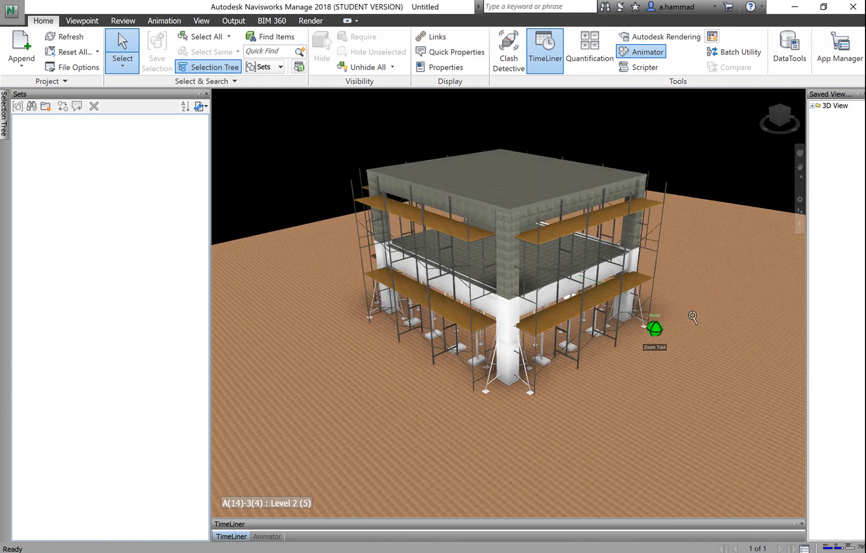
shift+middle_drag(719, 291, 636, 305)
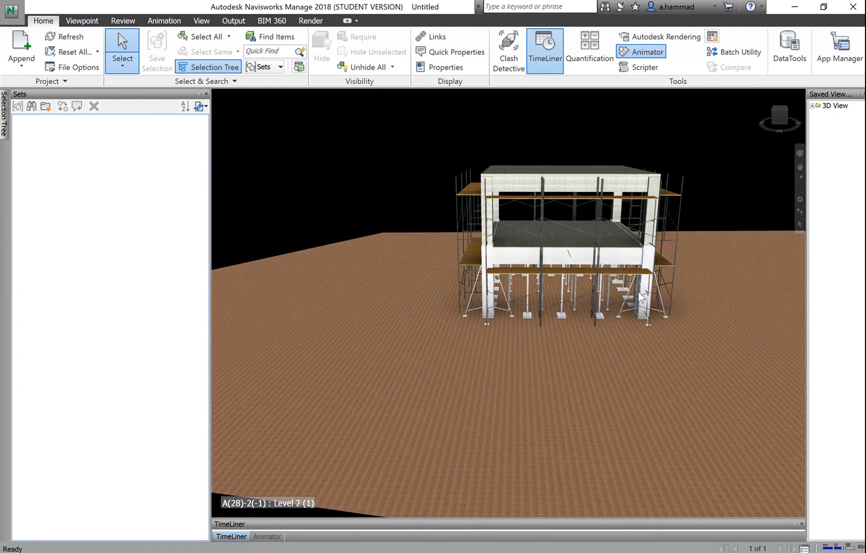